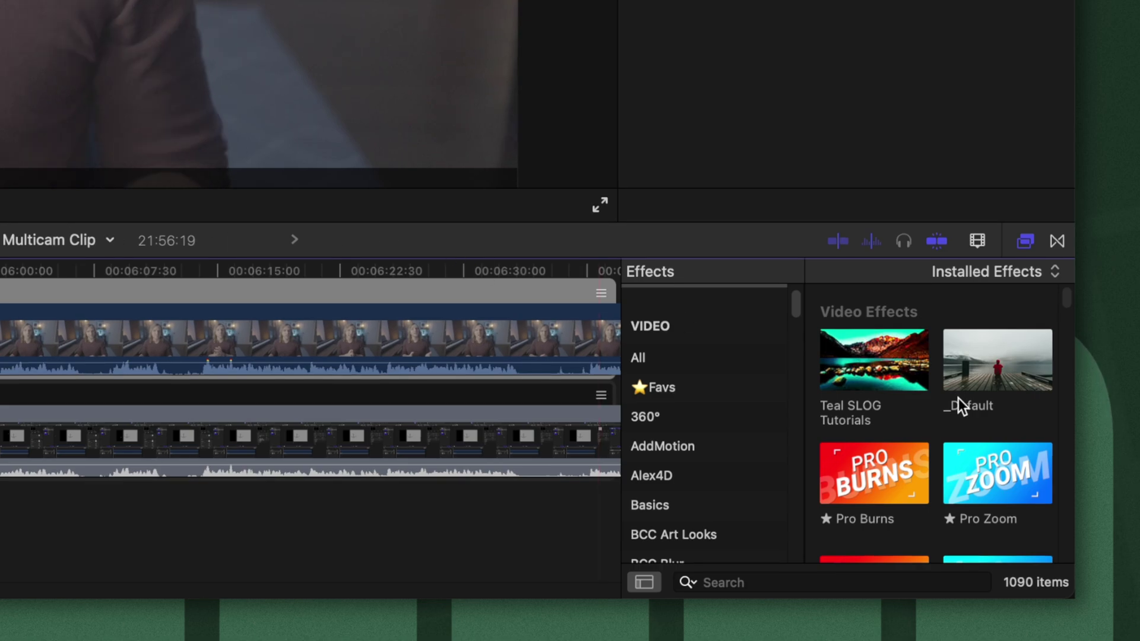
- In the Effects browser, make Pro Zoom the default video effect and Tutorial Voiceover the default audio effect
{"action": "right_click", "coordinate": [950, 470]}
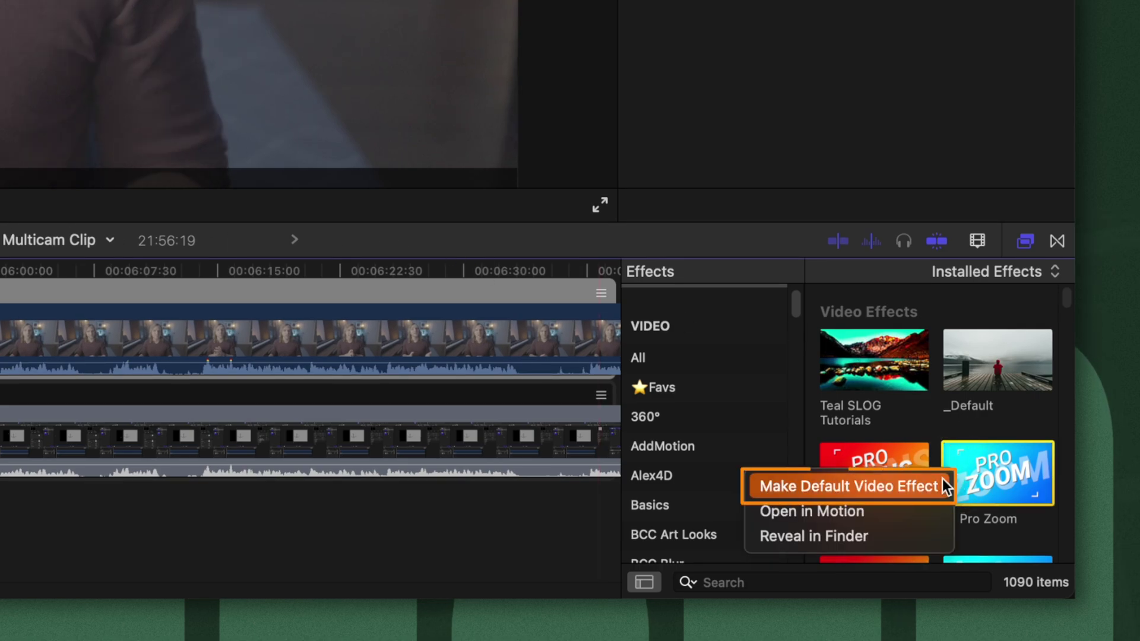
{"action": "left_click", "coordinate": [942, 478]}
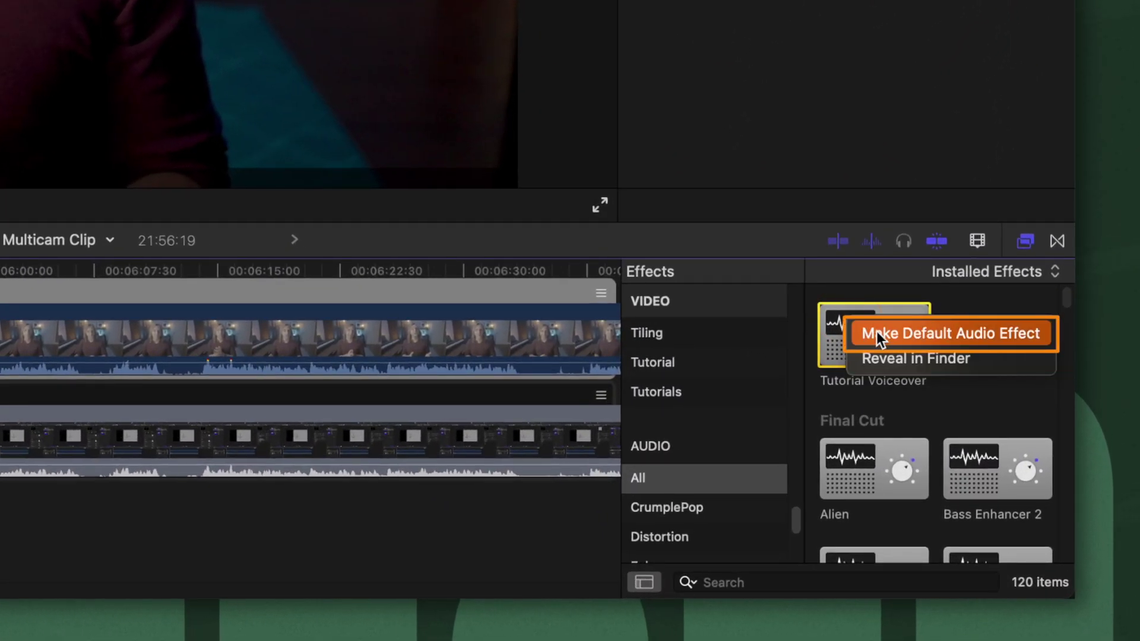
{"action": "left_click", "coordinate": [876, 331]}
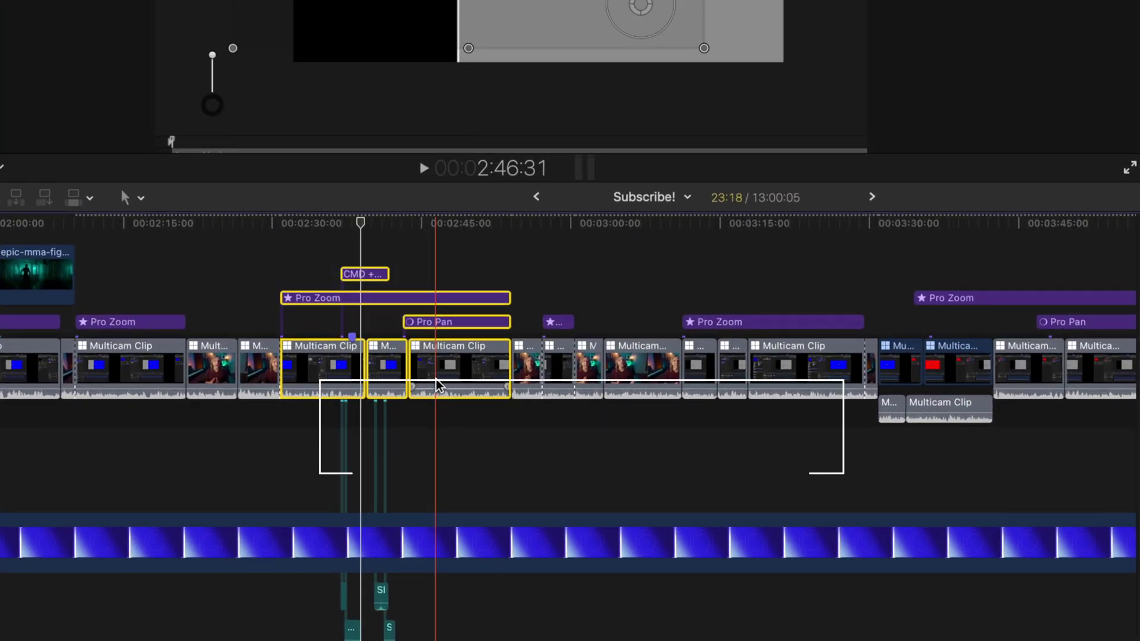
{"action": "key", "text": "alt+g"}
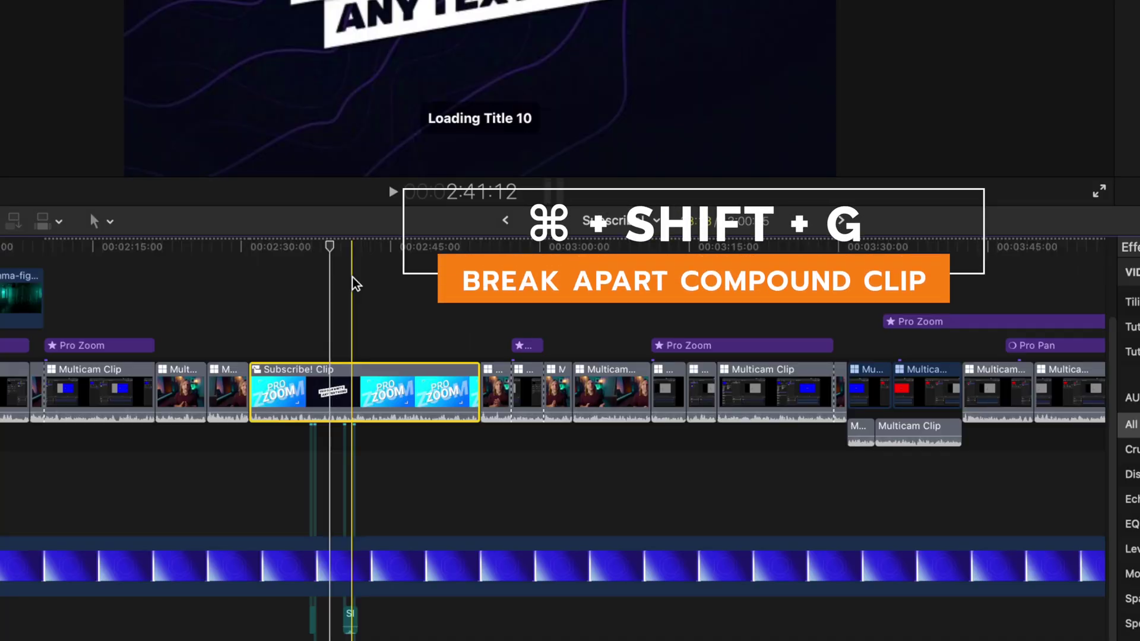
{"action": "key", "text": "shift+super+g"}
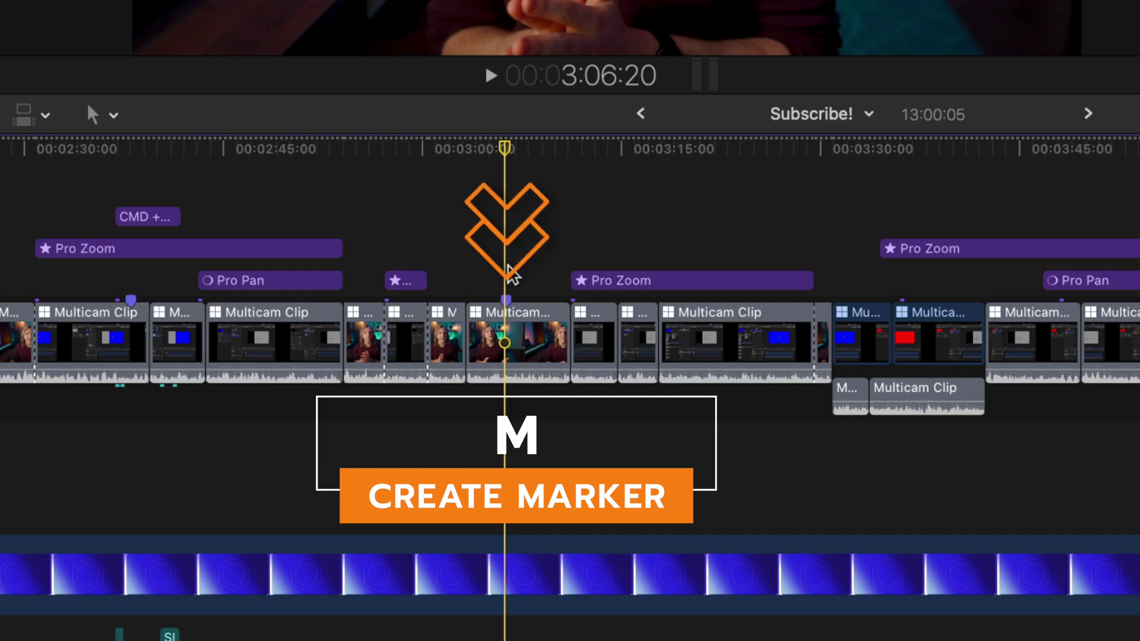
- Edit the new marker, add another with Option+M, and turn it from to-do into chapter marker 'Chapter 2'
{"action": "double_click", "coordinate": [505, 298]}
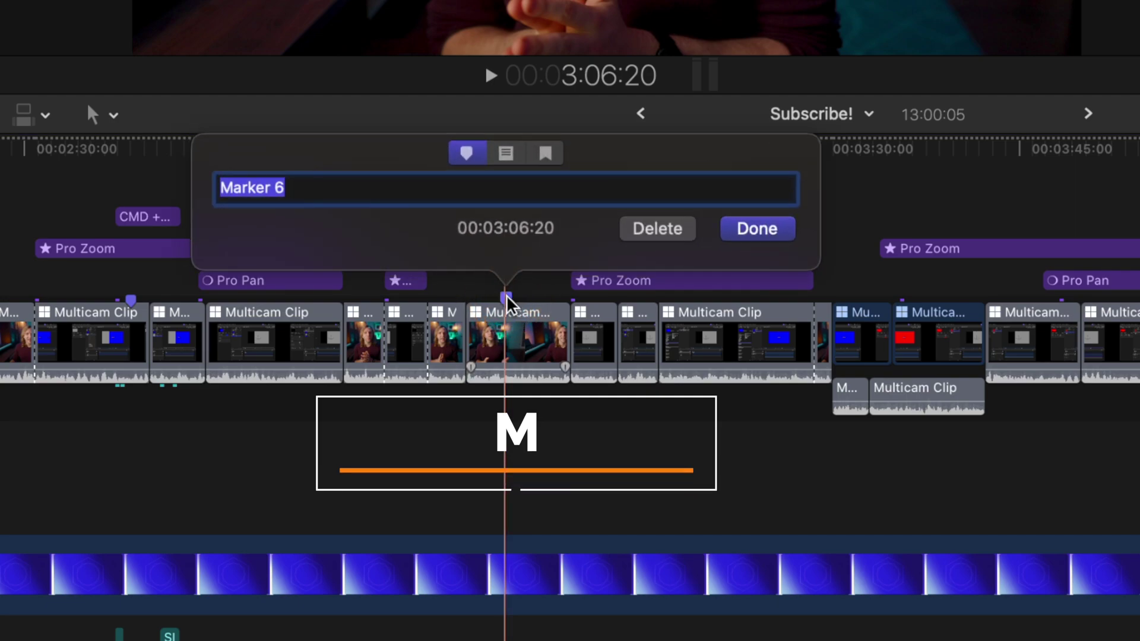
{"action": "key", "text": "Return"}
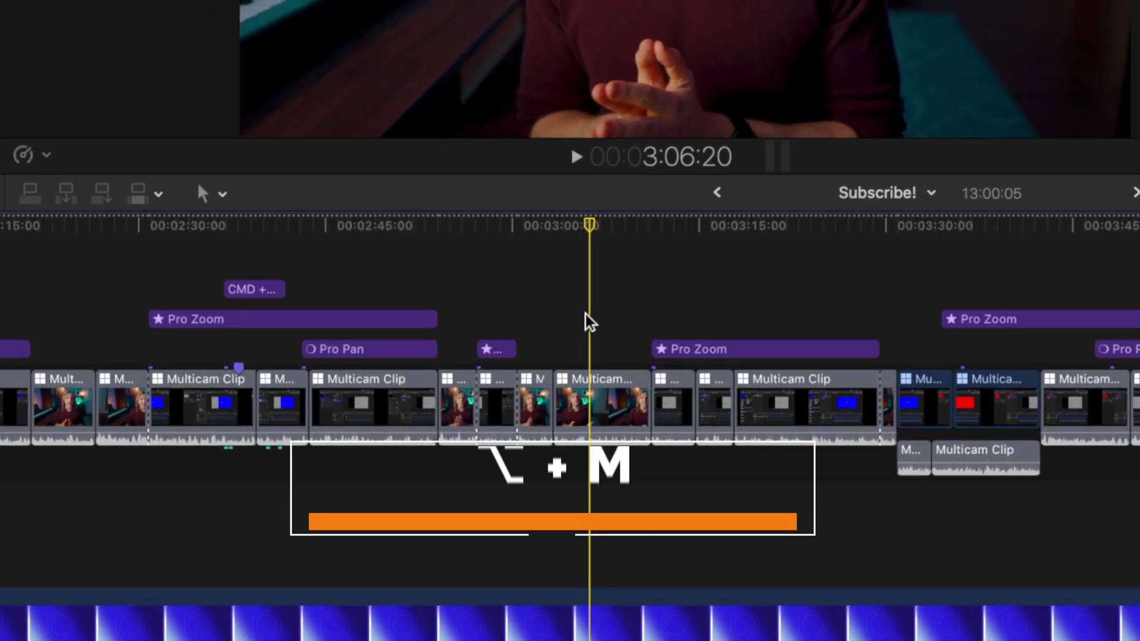
{"action": "key", "text": "alt+m"}
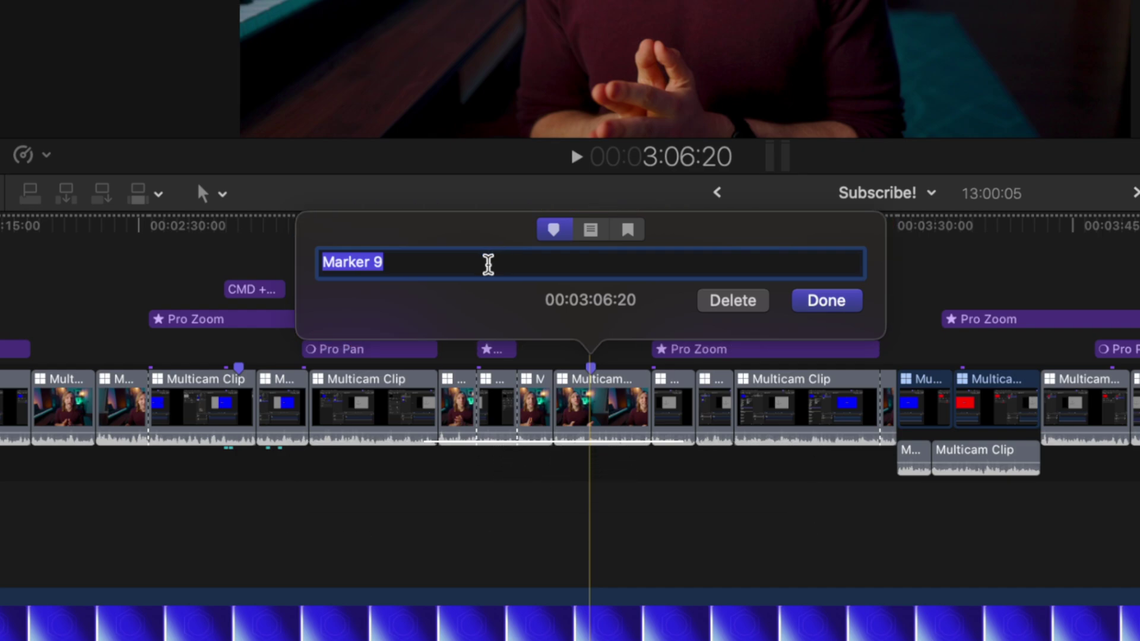
{"action": "left_click_drag", "start_coordinate": [476, 267], "coordinate": [356, 263]}
{"action": "left_click", "coordinate": [581, 241]}
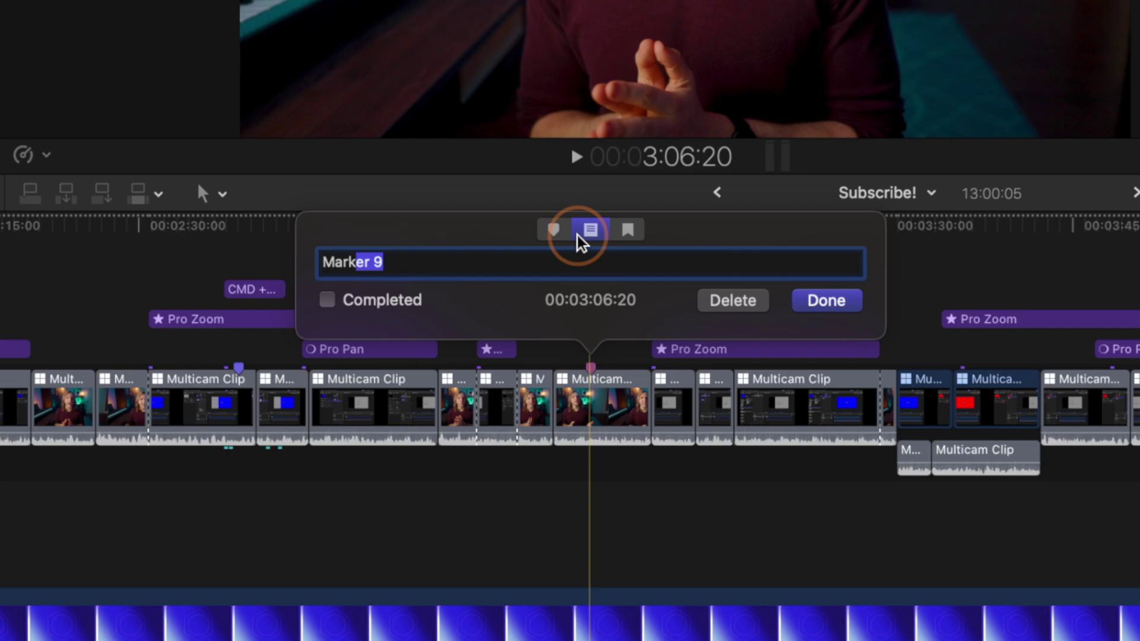
{"action": "left_click", "coordinate": [627, 230]}
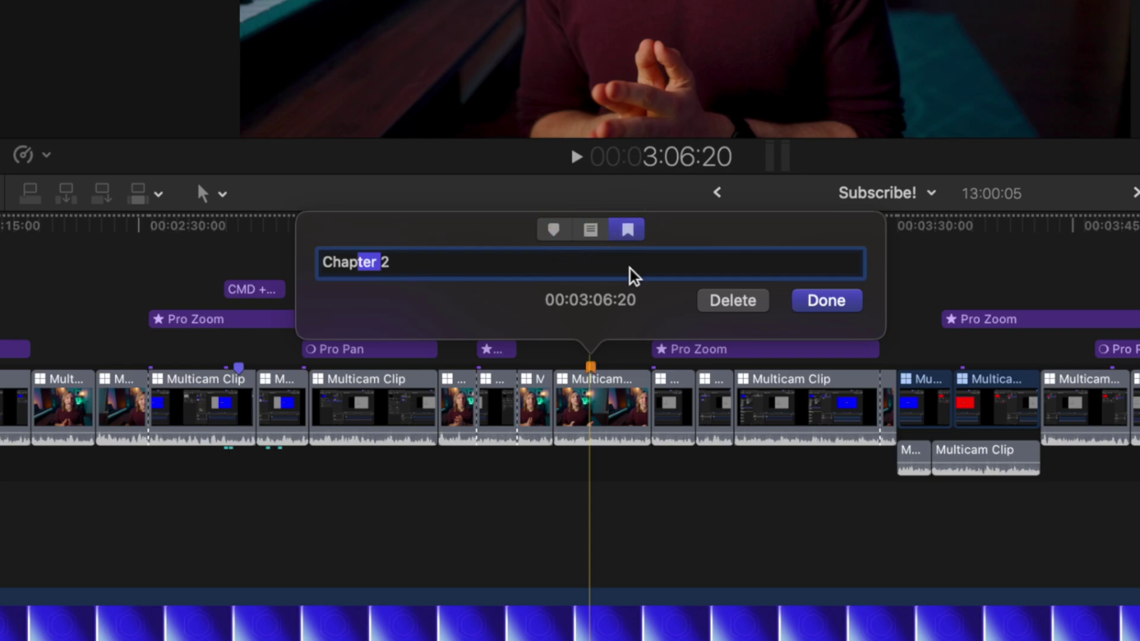
{"action": "key", "text": "super+a"}
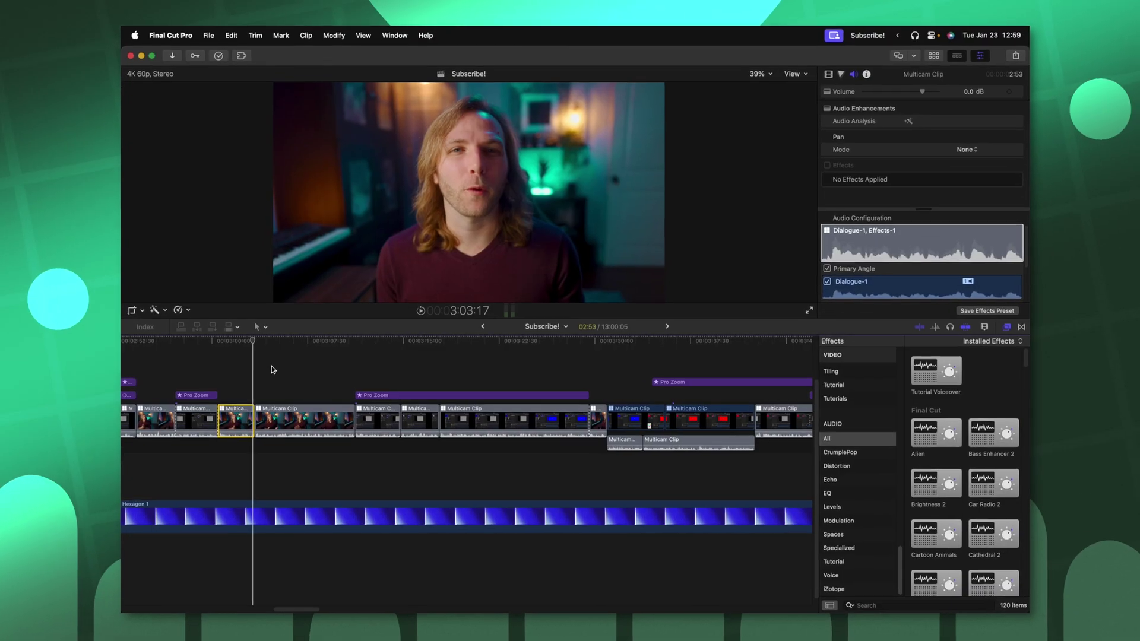
- With the Range Selection tool (R), mark a short range inside the Multicam Clip after the playhead
{"action": "key", "text": "r"}
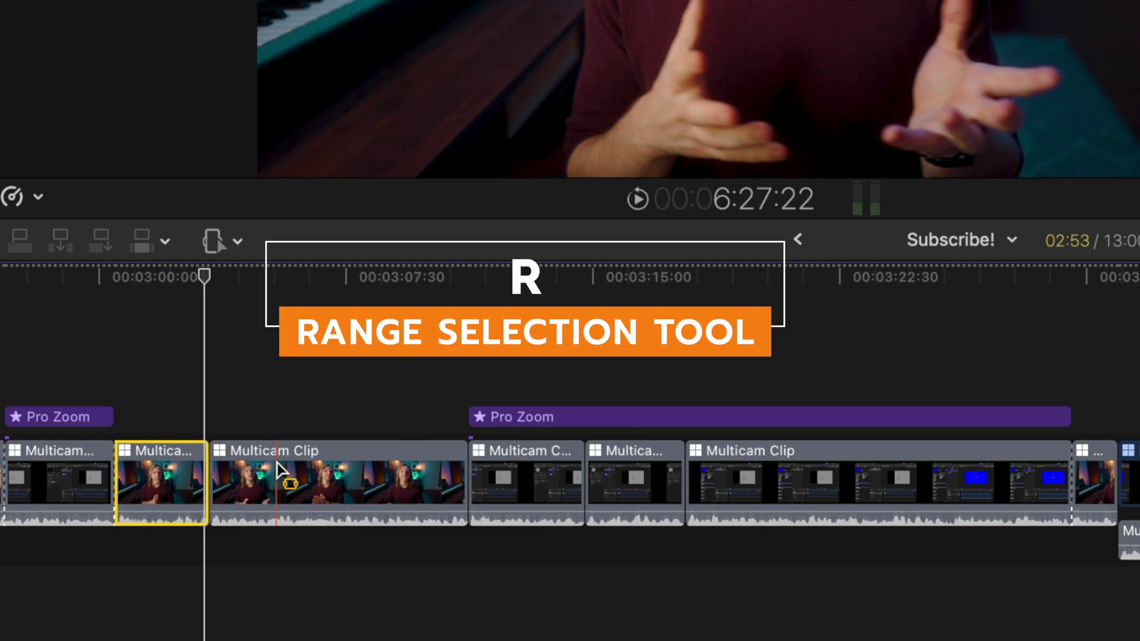
{"action": "left_click_drag", "start_coordinate": [279, 472], "coordinate": [330, 465]}
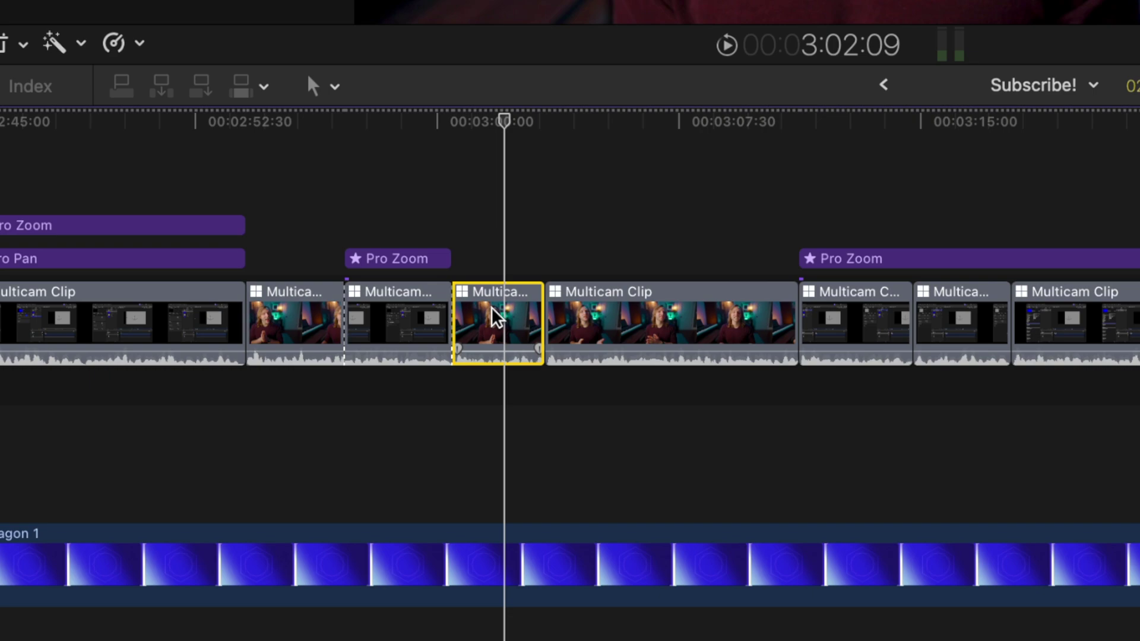
- Delete the short multicam clip, undo the deletion, and insert a gap clip at the playhead
{"action": "key", "text": "Delete"}
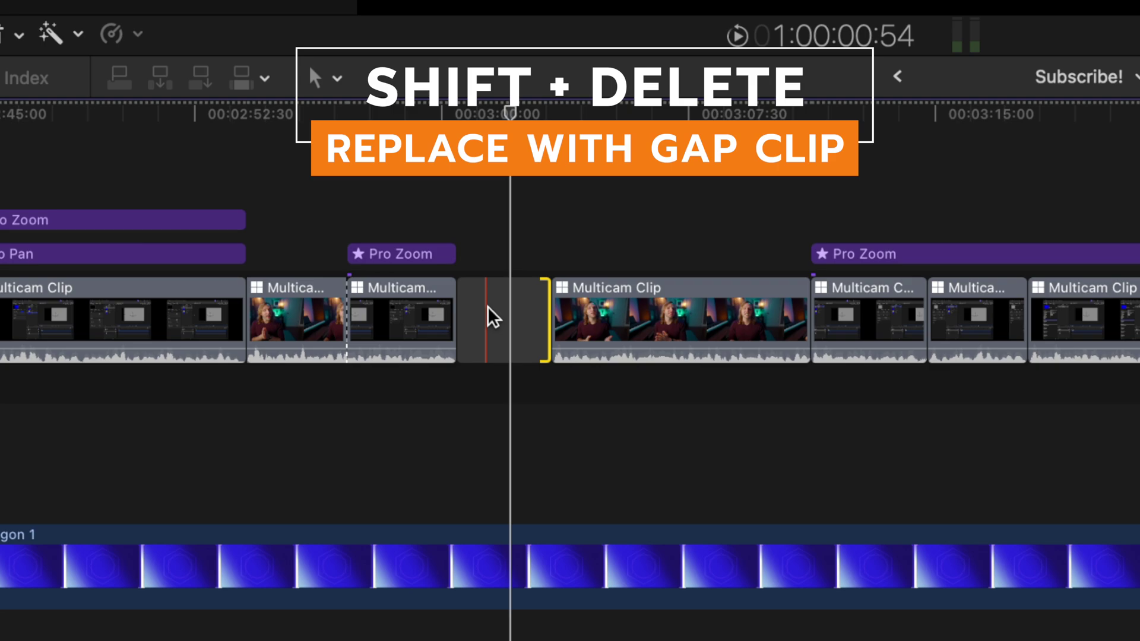
{"action": "key", "text": "super+z"}
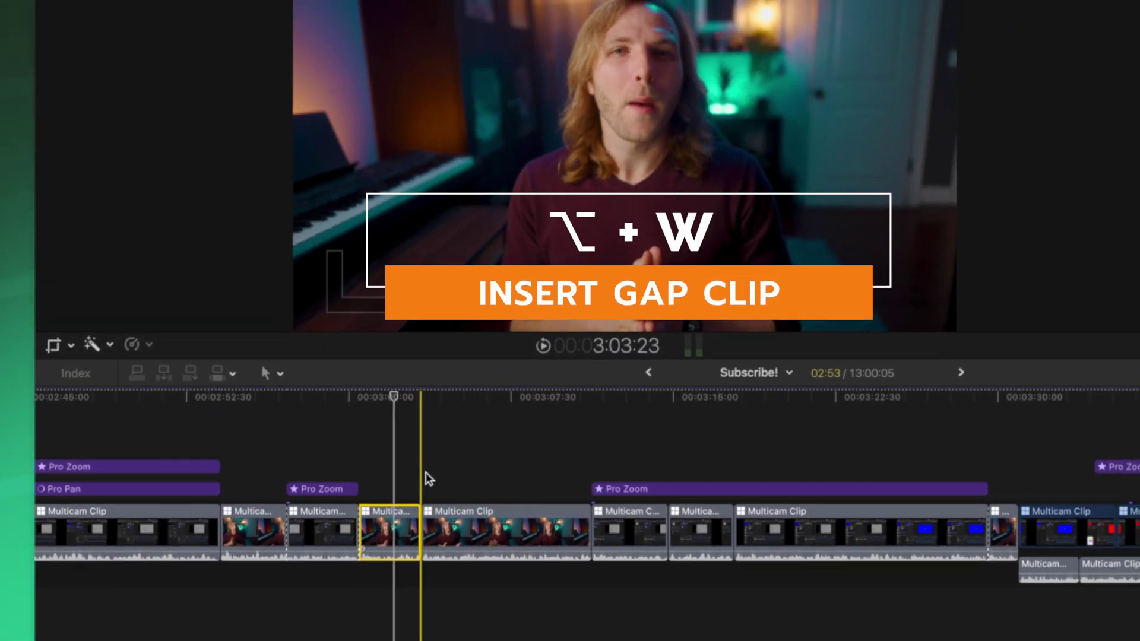
{"action": "key", "text": "alt+w"}
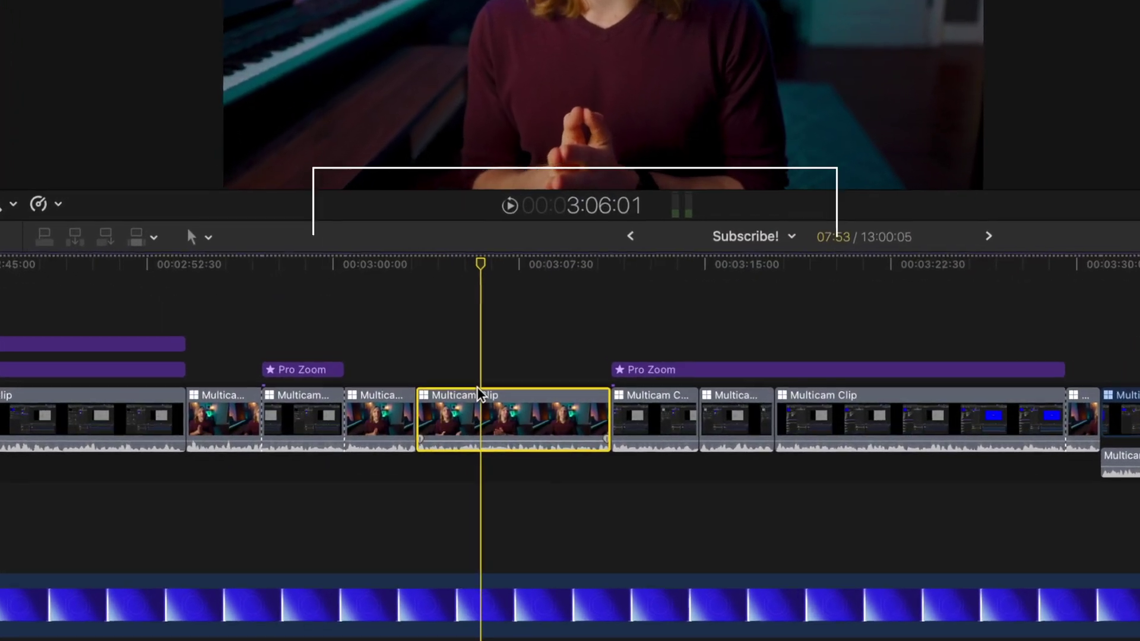
- Trim the Multicam Clip's ends to the playhead, then trim it to a marked range
{"action": "key", "text": "alt+bracketleft"}
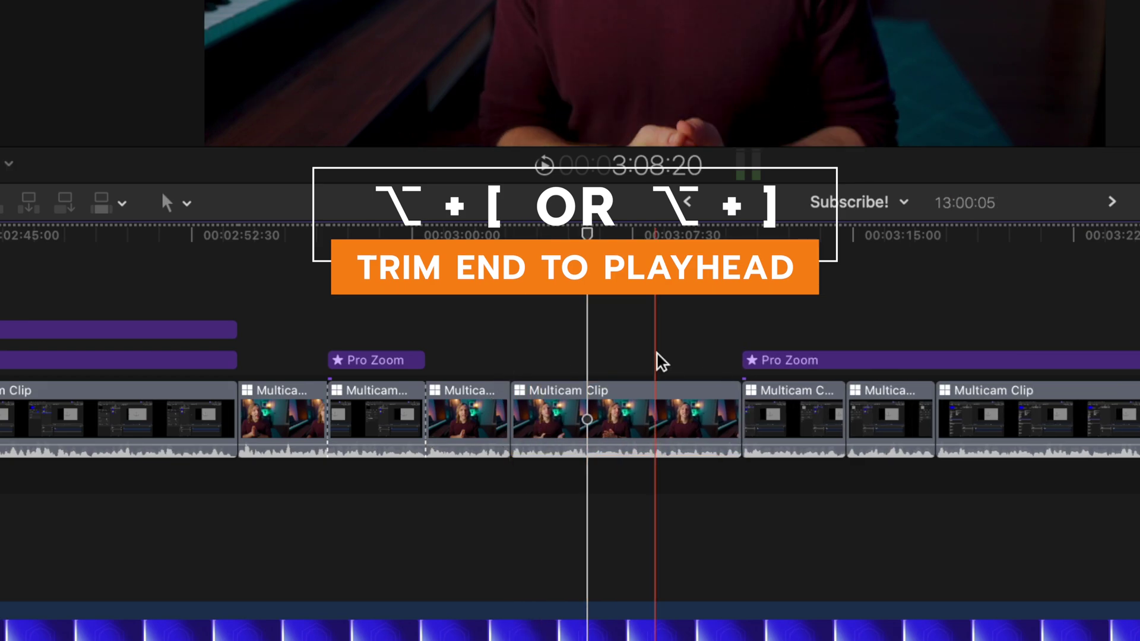
{"action": "key", "text": "alt+bracketright"}
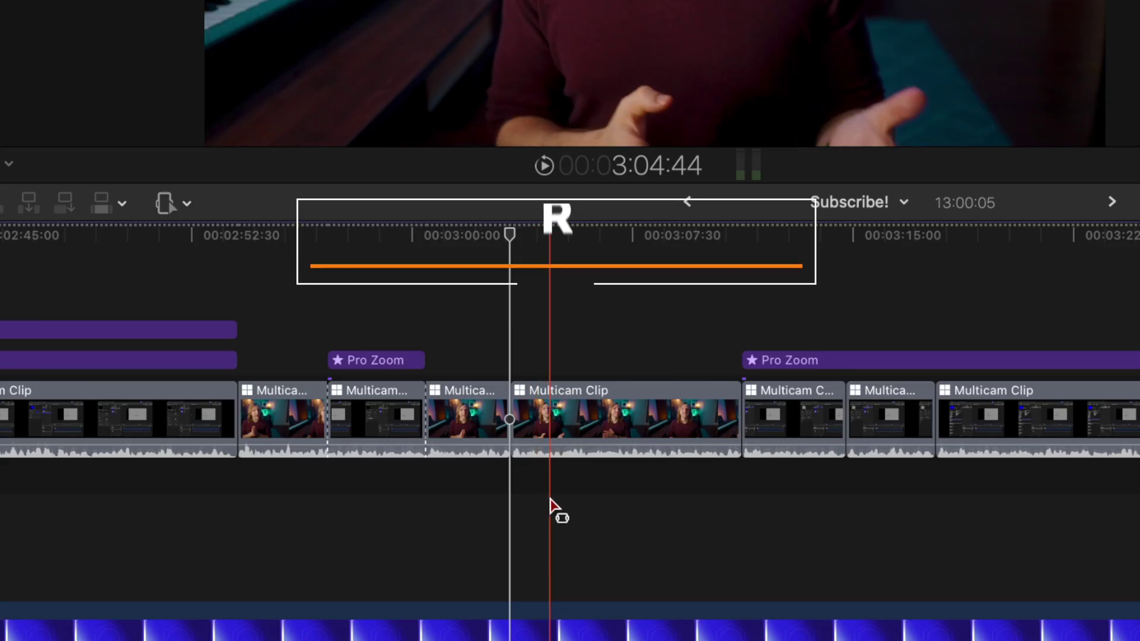
{"action": "left_click_drag", "start_coordinate": [555, 422], "coordinate": [690, 421]}
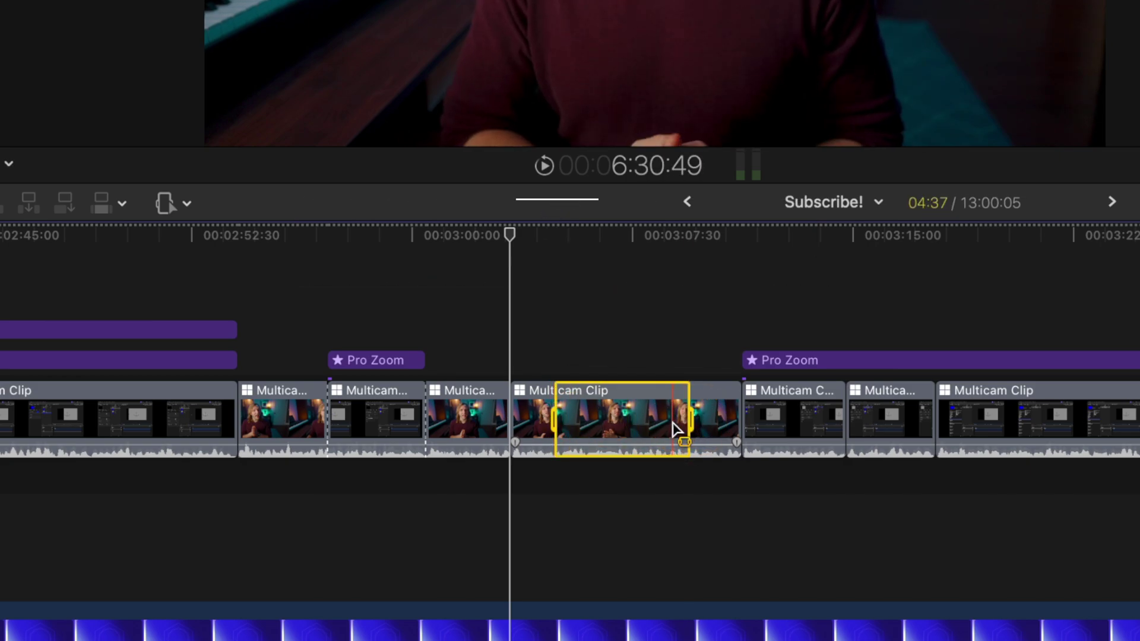
{"action": "key", "text": "alt+backslash"}
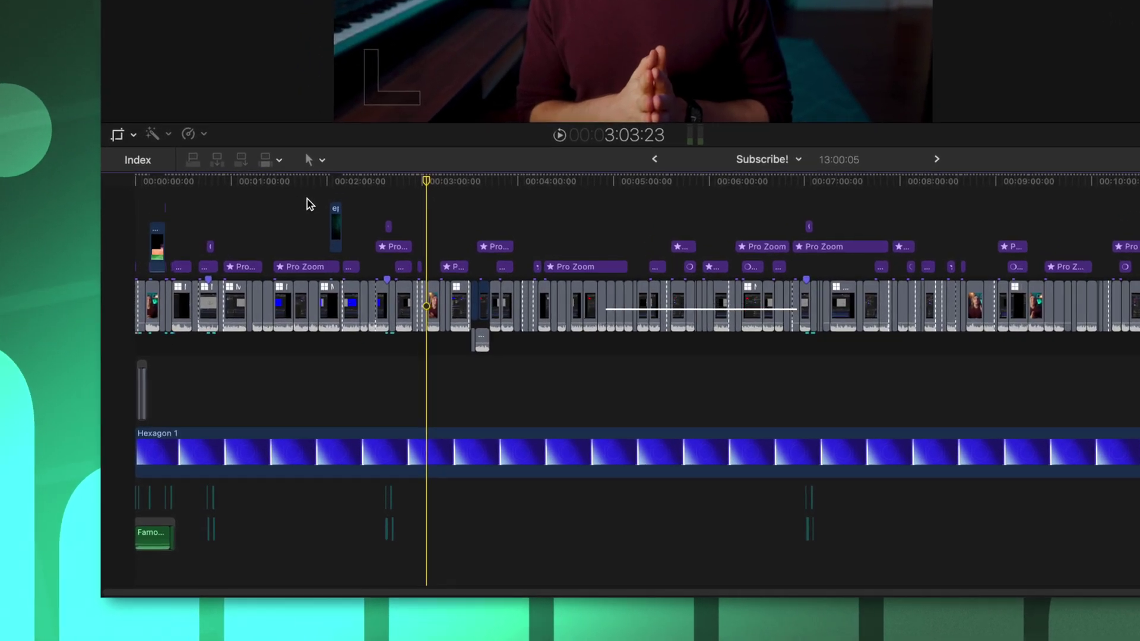
- Search the timeline index for 'subscribe' and jump to the SUBSCRIBE title
{"action": "key", "text": "super+f"}
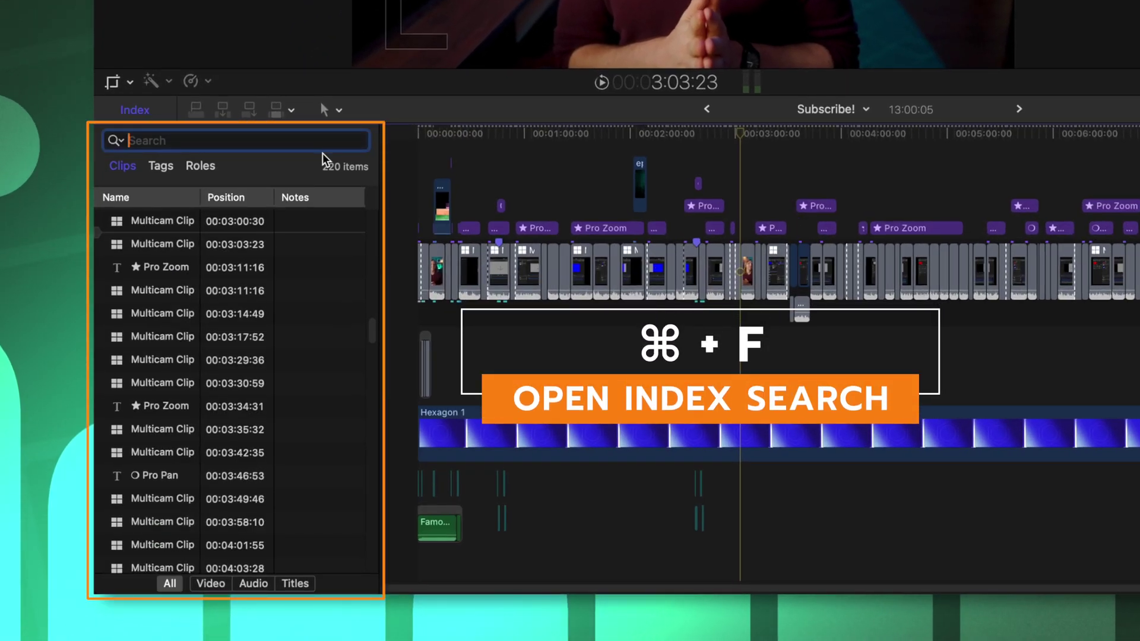
{"action": "type", "text": "subscribe"}
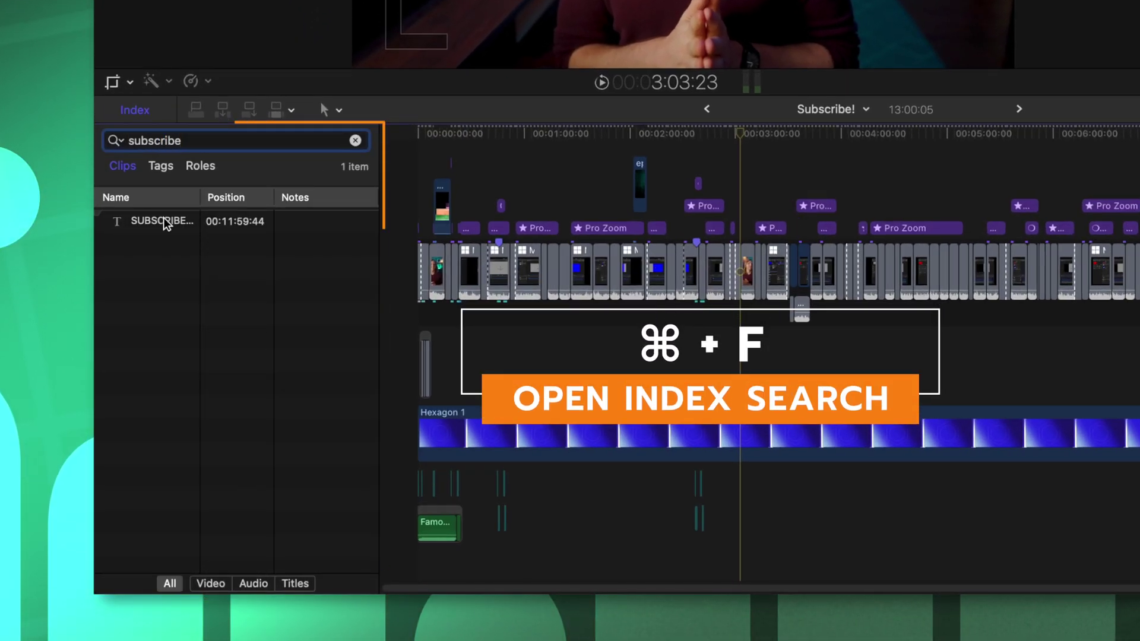
{"action": "left_click", "coordinate": [163, 221]}
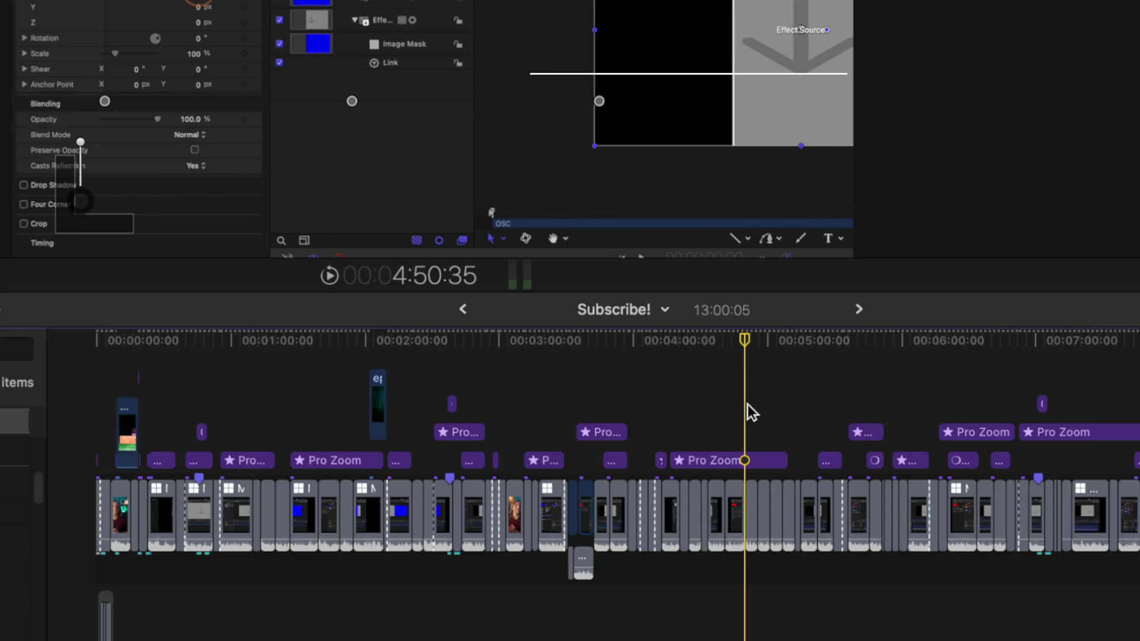
- Move the playhead to 10:35:14 by entering the timecode directly
{"action": "key", "text": "ctrl+p"}
{"action": "type", "text": "10"}
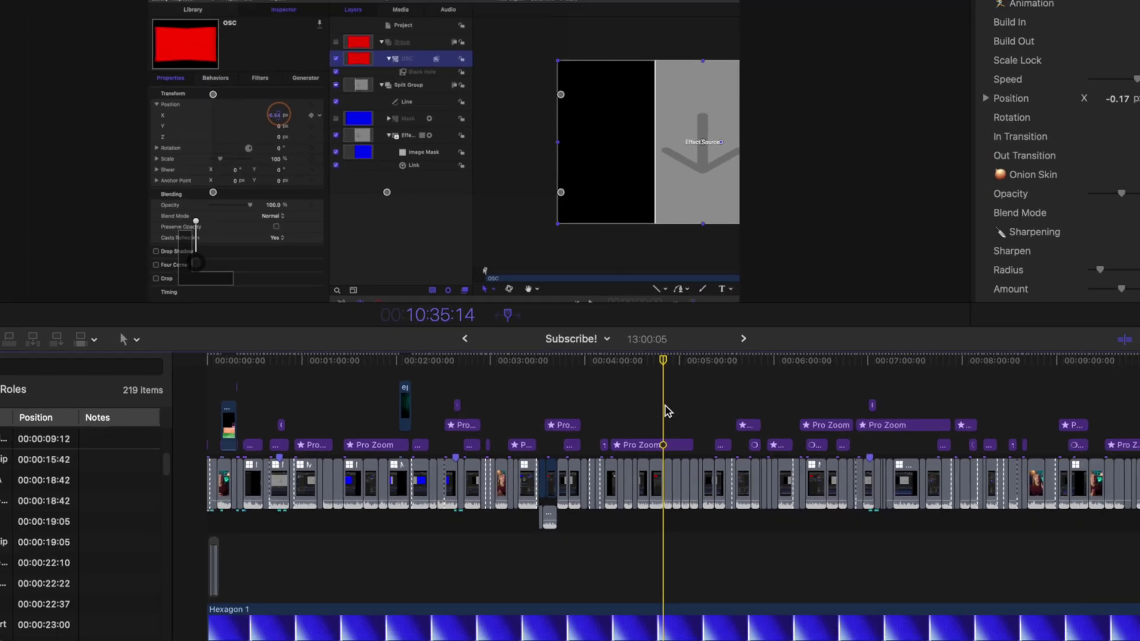
{"action": "key", "text": "Return"}
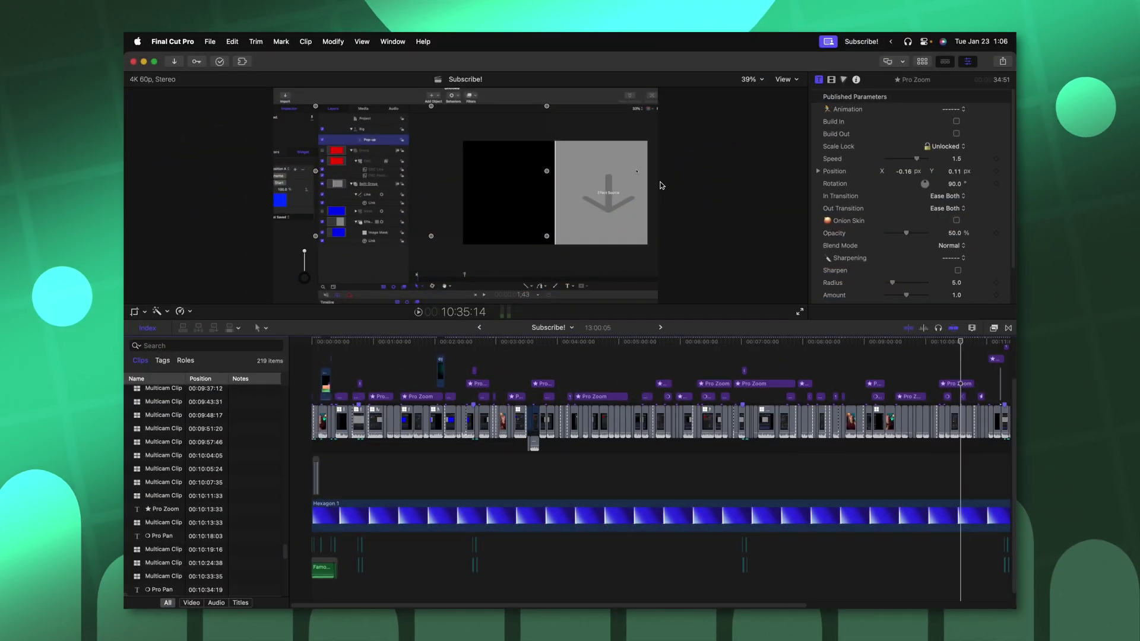
- Set Time Display to Frames in Preferences, then begin entering a playhead position in frames
{"action": "key", "text": "super+comma"}
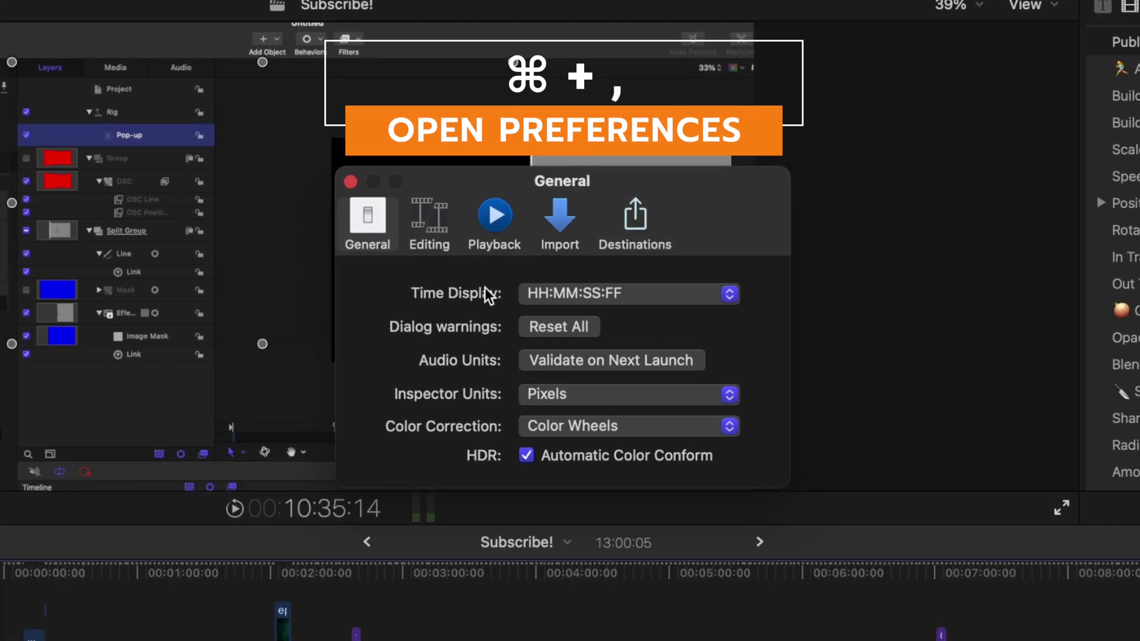
{"action": "left_click", "coordinate": [554, 294]}
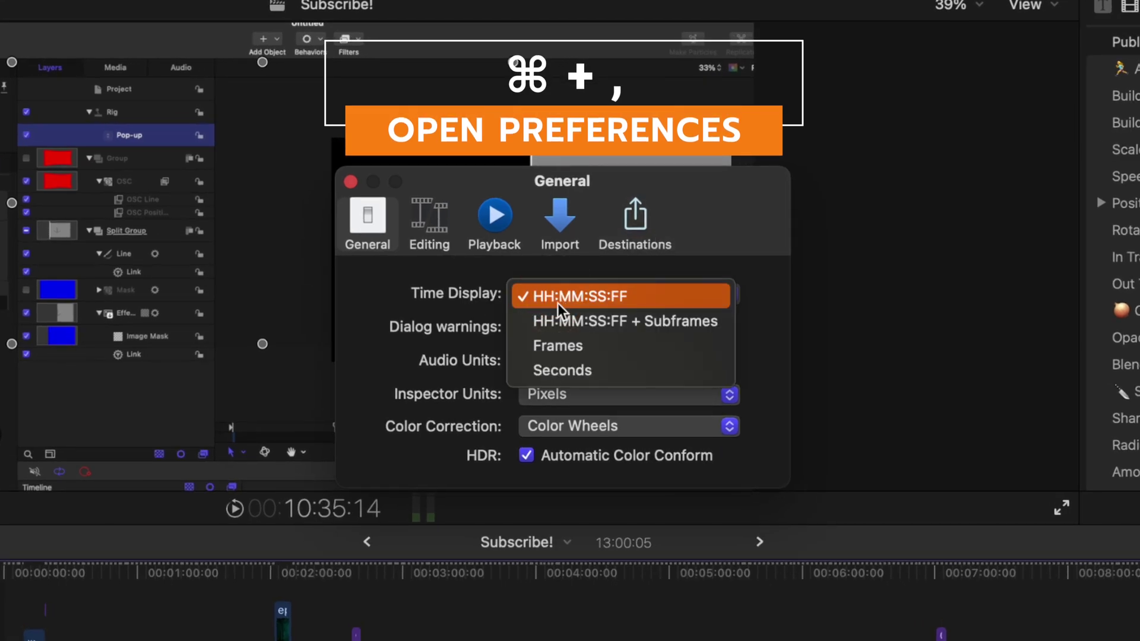
{"action": "left_click", "coordinate": [561, 345]}
{"action": "left_click", "coordinate": [350, 181]}
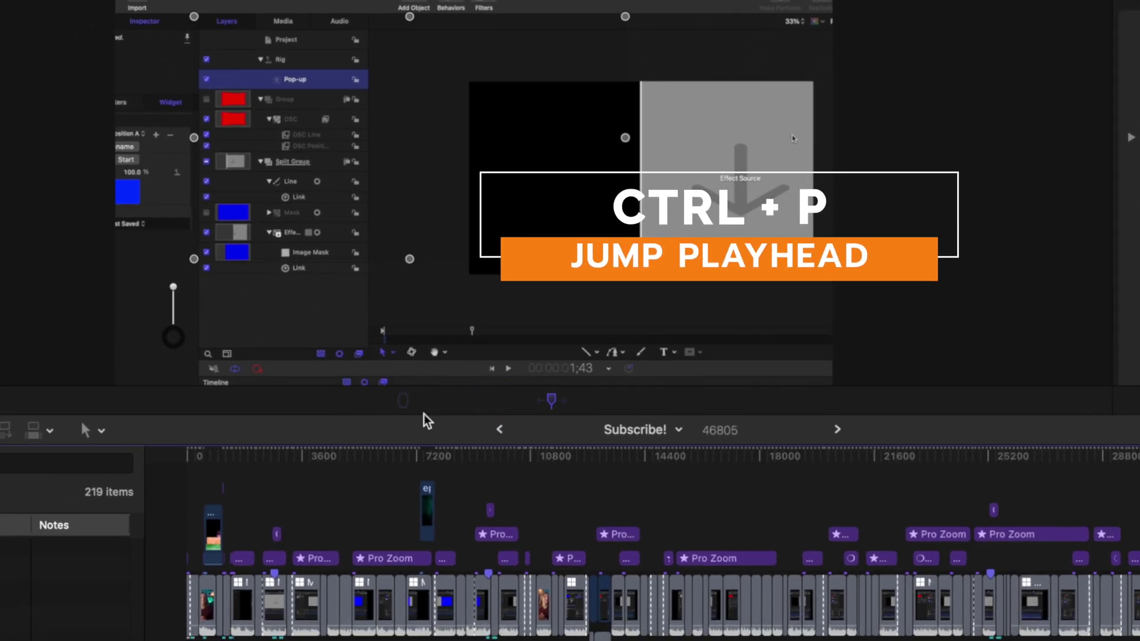
{"action": "key", "text": "ctrl+p"}
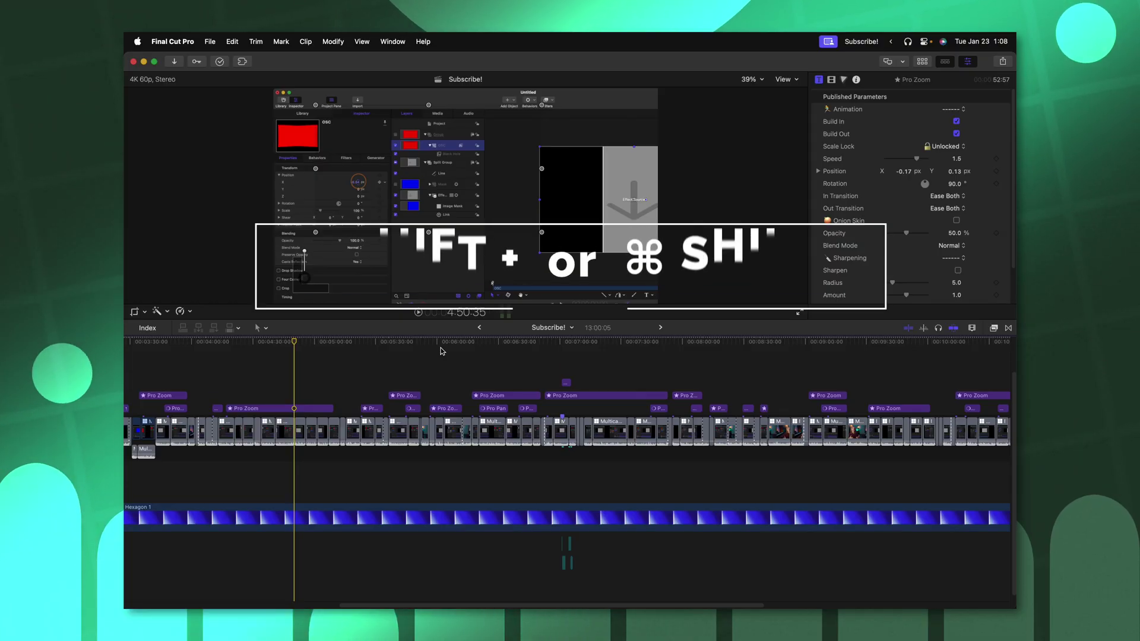
- Enlarge the timeline tracks, give the SUBSCRIBE! title a 10:00:00 duration, and zoom to fit
{"action": "key", "text": "super+shift+equal"}
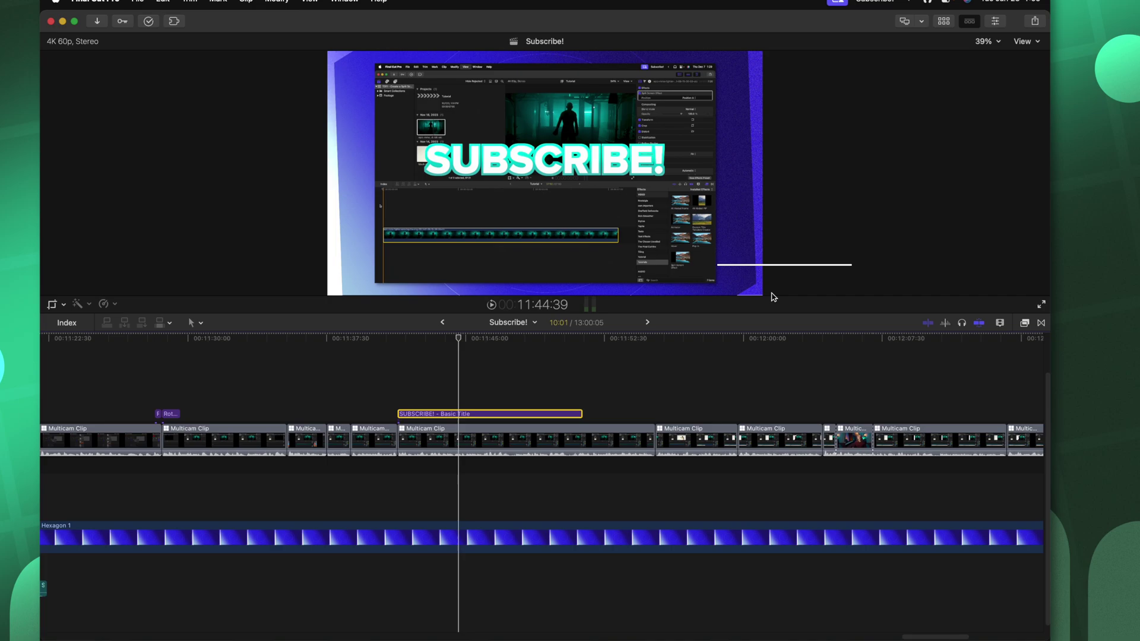
{"action": "key", "text": "ctrl+d"}
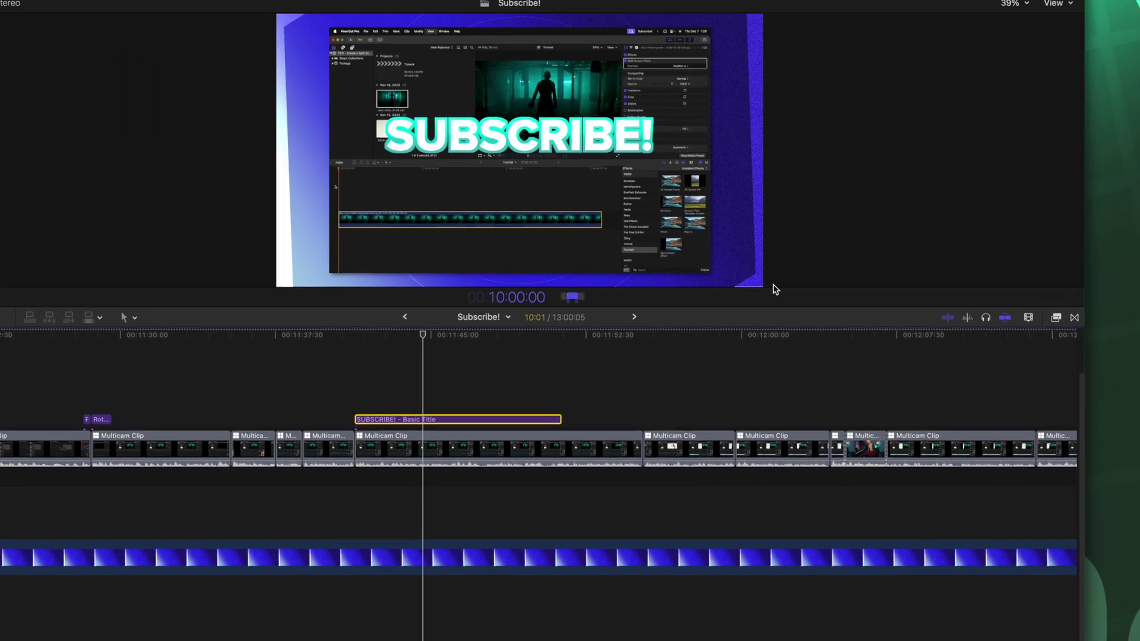
{"action": "key", "text": "Return"}
{"action": "key", "text": "shift+z"}
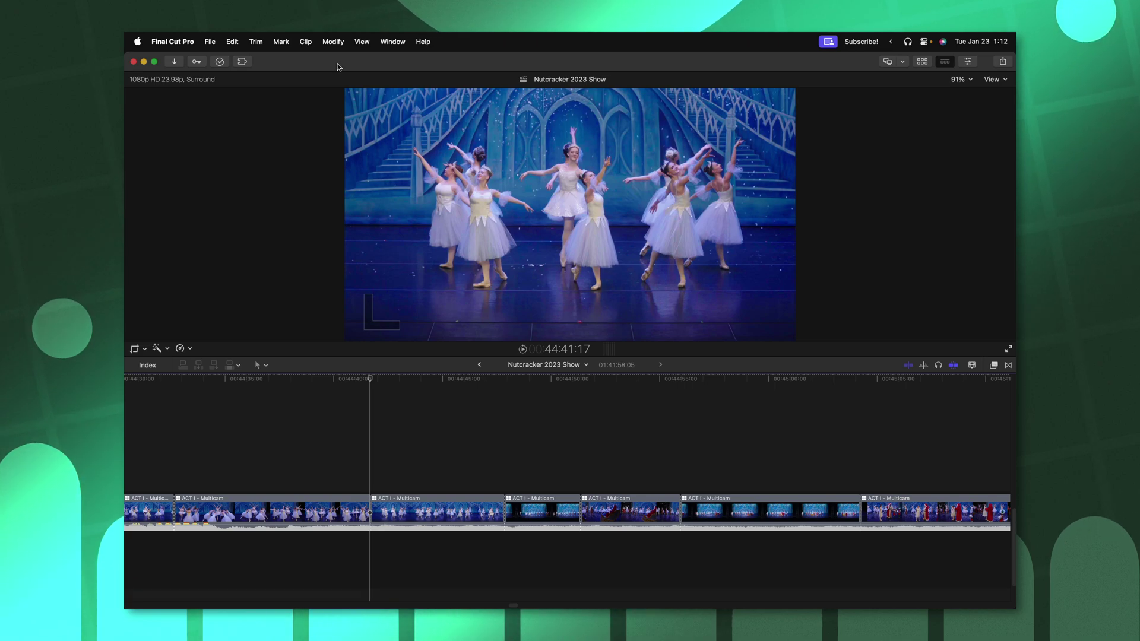
- Show the multicam angles in the viewer via View > Show in Viewer > Angles
{"action": "left_click", "coordinate": [361, 41]}
{"action": "mouse_move", "coordinate": [380, 109]}
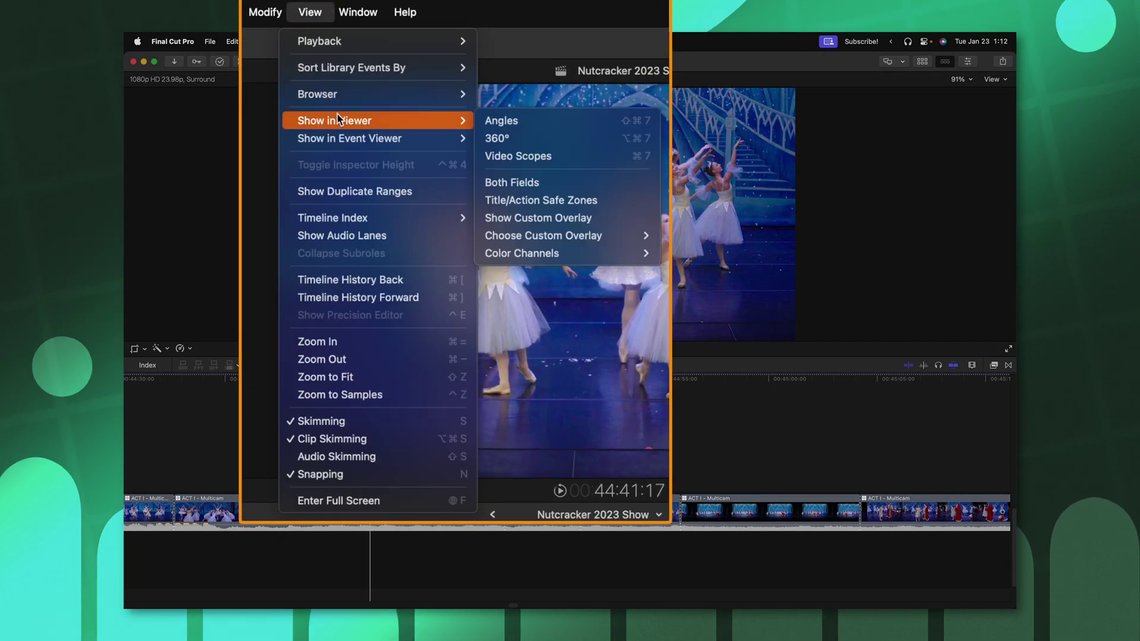
{"action": "left_click", "coordinate": [500, 121]}
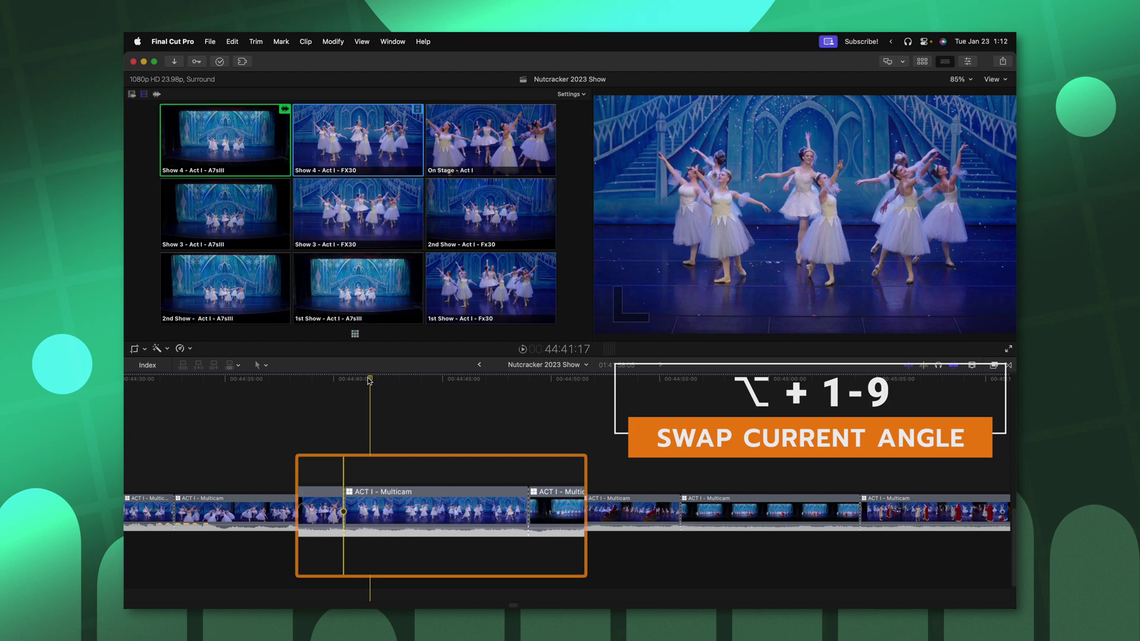
- Cut to the Show 4 - Act I - A7sIII angle and set angle switching to video only
{"action": "key", "text": "alt+1"}
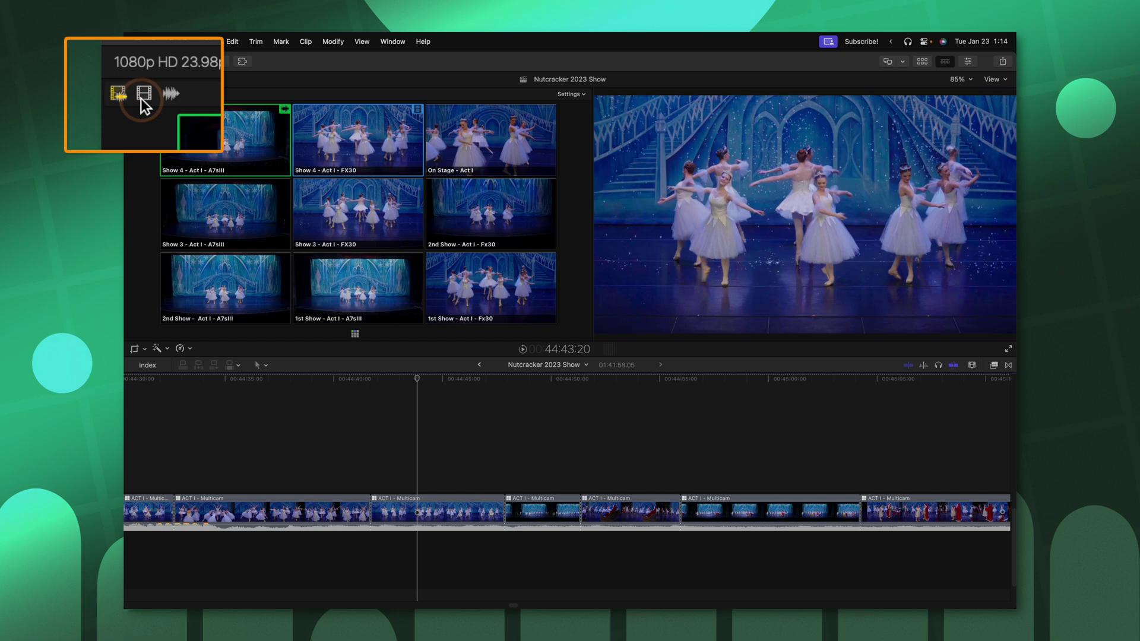
{"action": "left_click", "coordinate": [141, 98]}
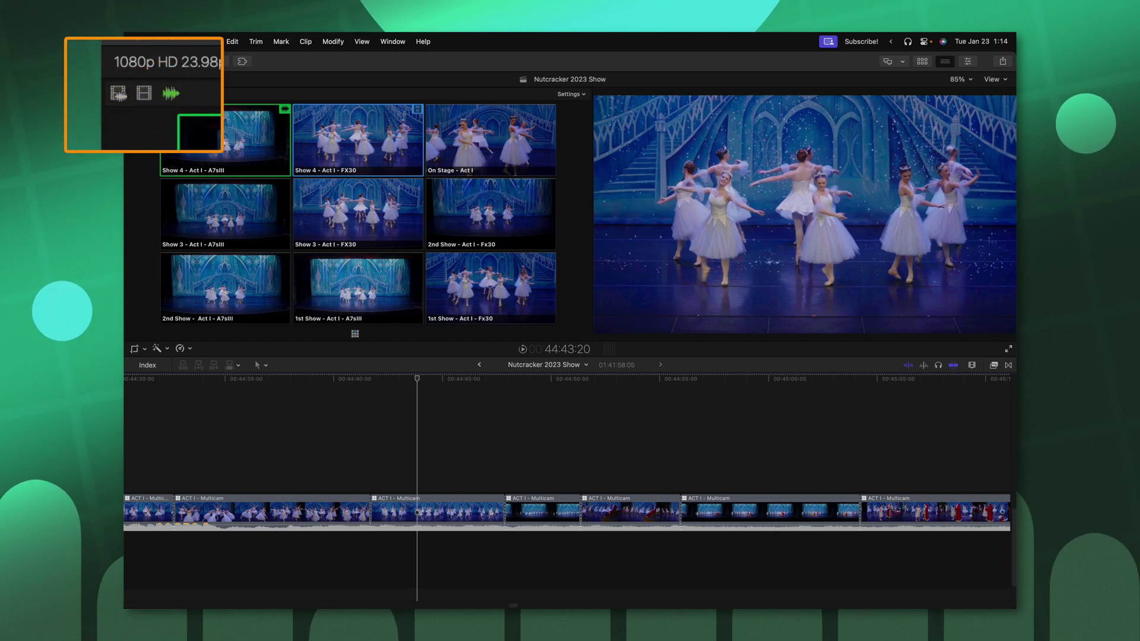